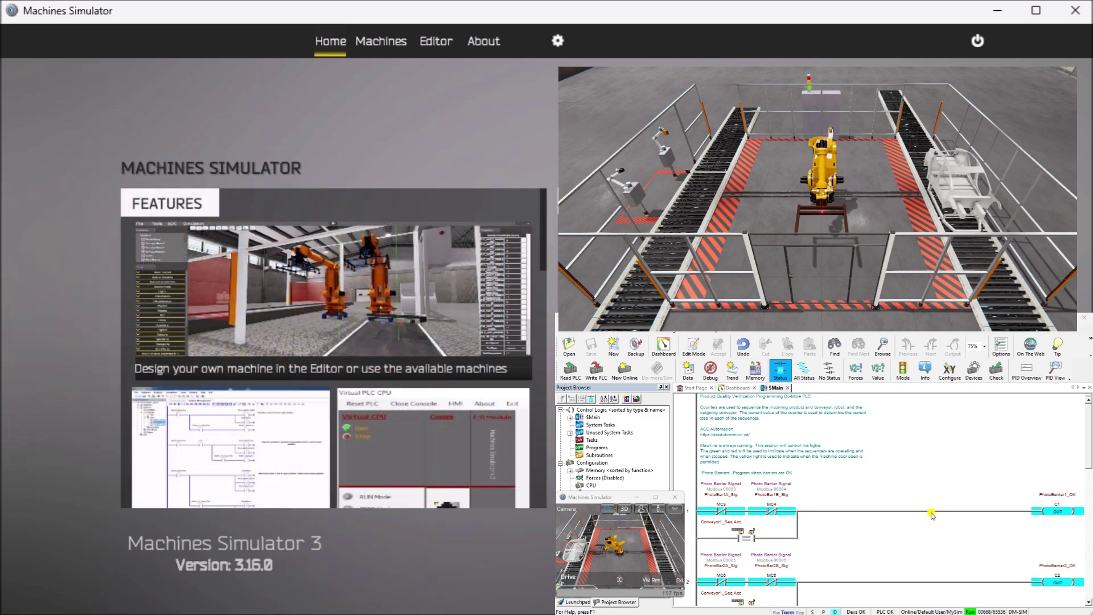
# Review the SMain ladder rungs for the photo barriers, beacon lights and incoming conveyor sequence
pyautogui.click(1088, 602)
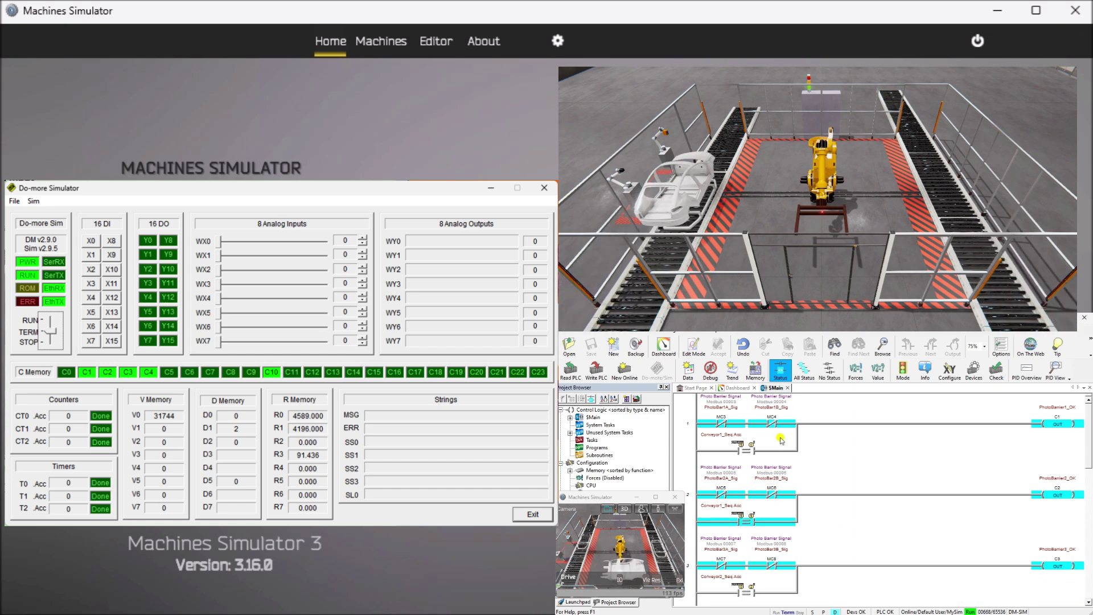
pyautogui.click(1088, 602)
pyautogui.scroll(-5, 1040, 508)
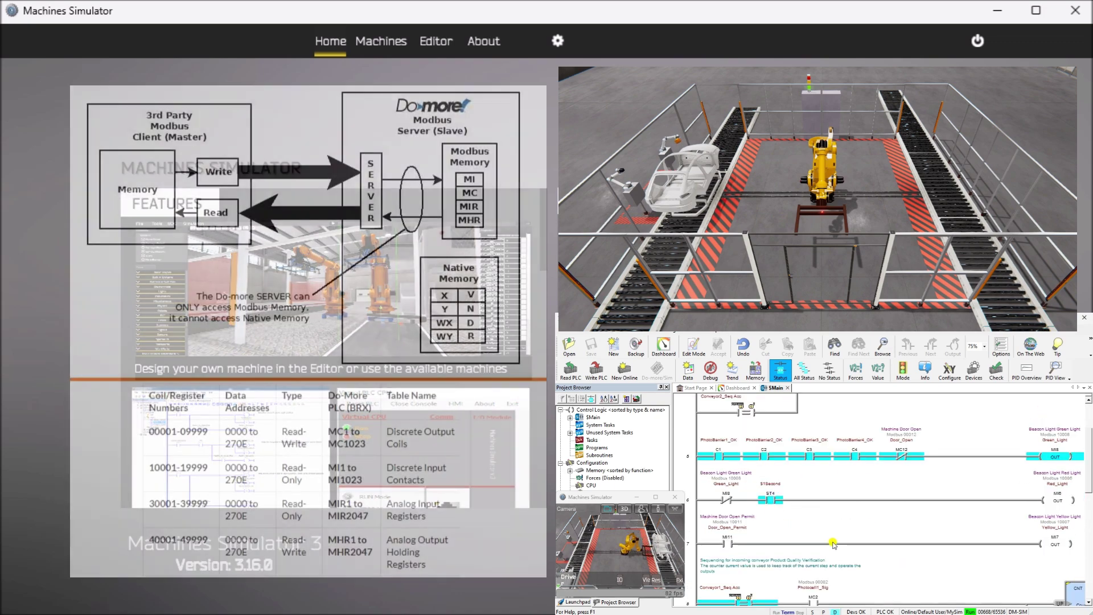
pyautogui.scroll(-3, 1060, 455)
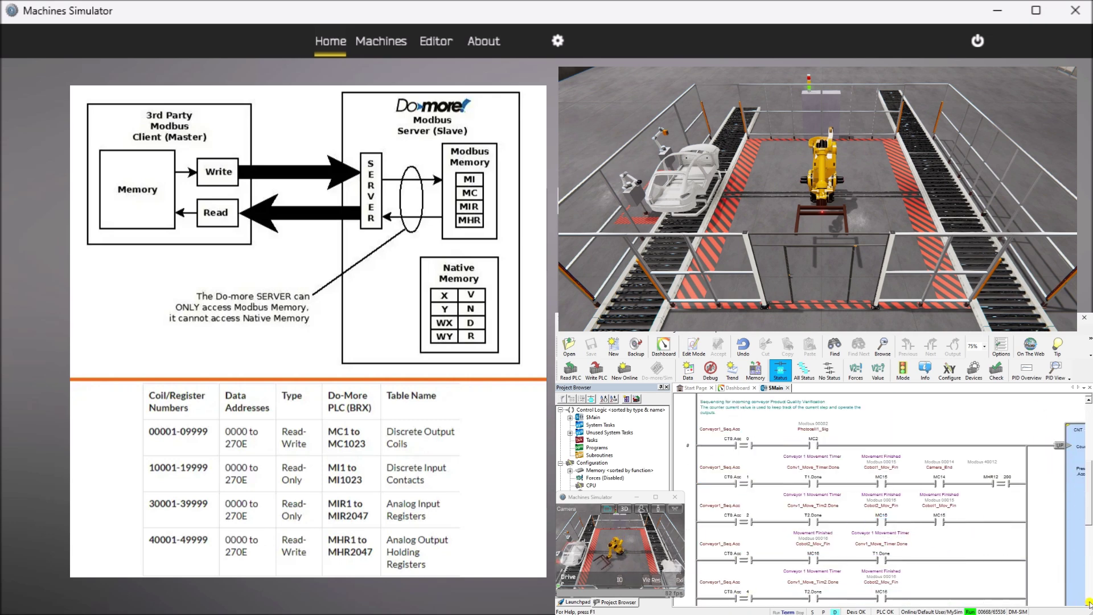
pyautogui.click(1083, 446)
pyautogui.press('Home')
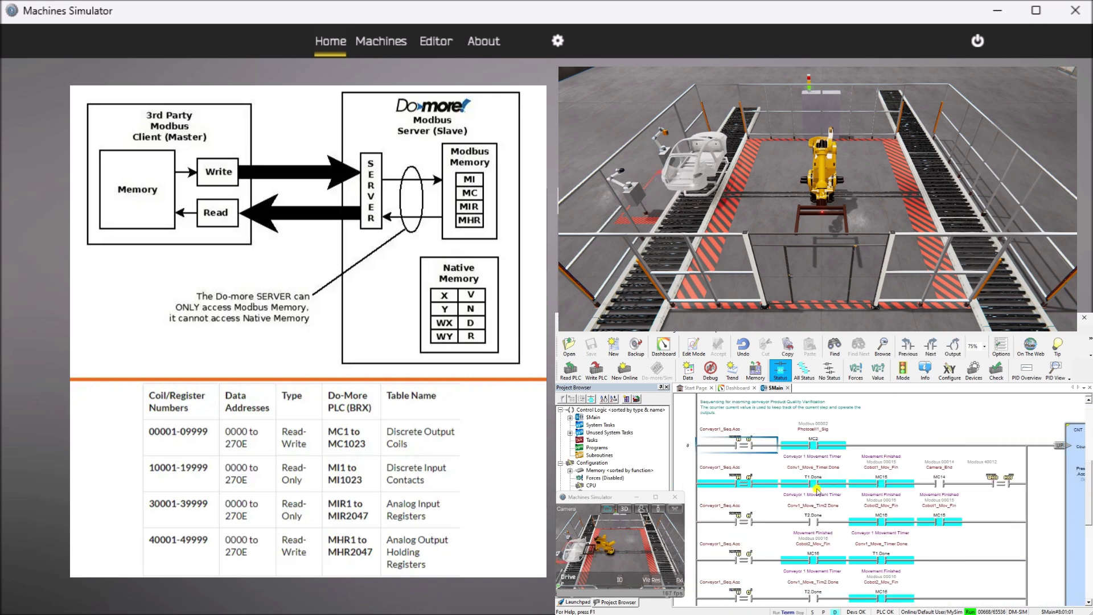
pyautogui.scroll(-2, 836, 519)
pyautogui.scroll(-5, 836, 499)
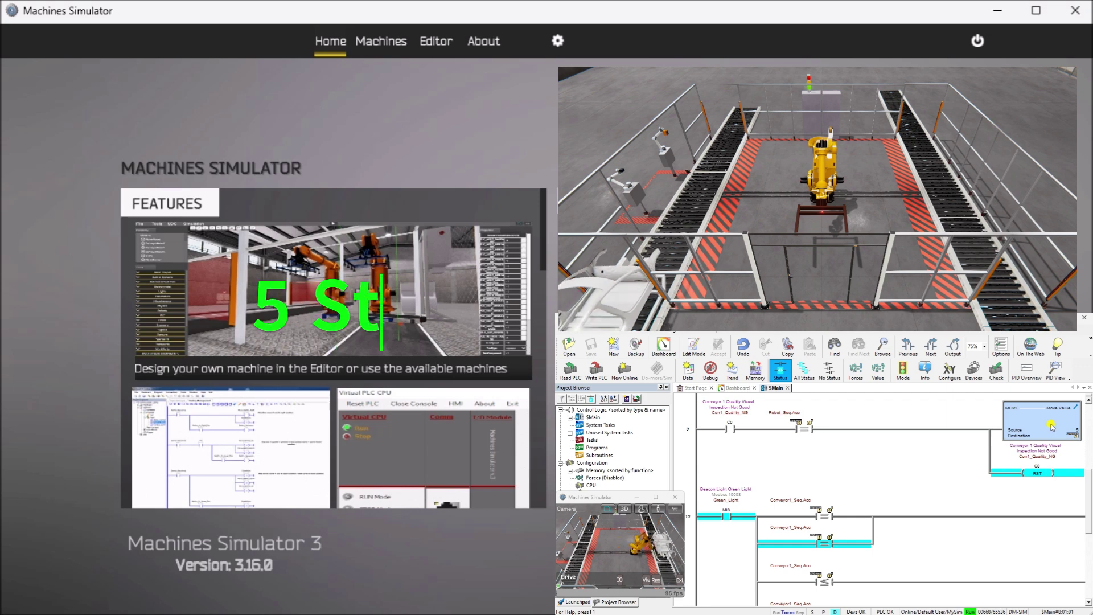
# Review the rungs driving the incoming conveyor's roller, stop, camera and cobot outputs and its movement timers
pyautogui.click(916, 524)
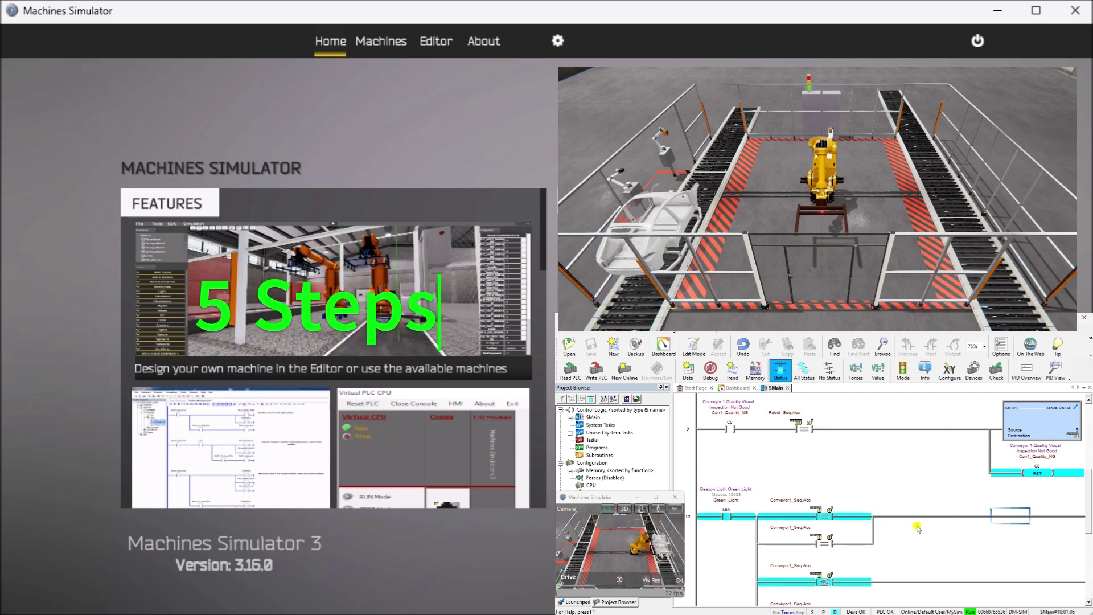
pyautogui.press('End')
pyautogui.press('Down')
pyautogui.press('Down')
pyautogui.press('Down')
pyautogui.press('Down')
pyautogui.press('Down')
pyautogui.press('Down')
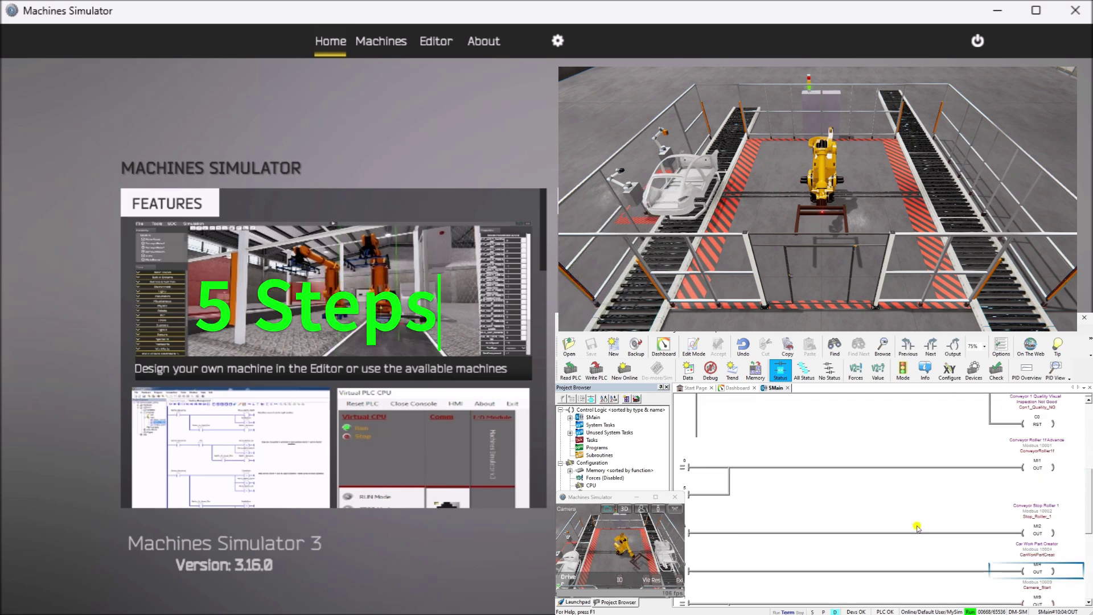
pyautogui.press('Home')
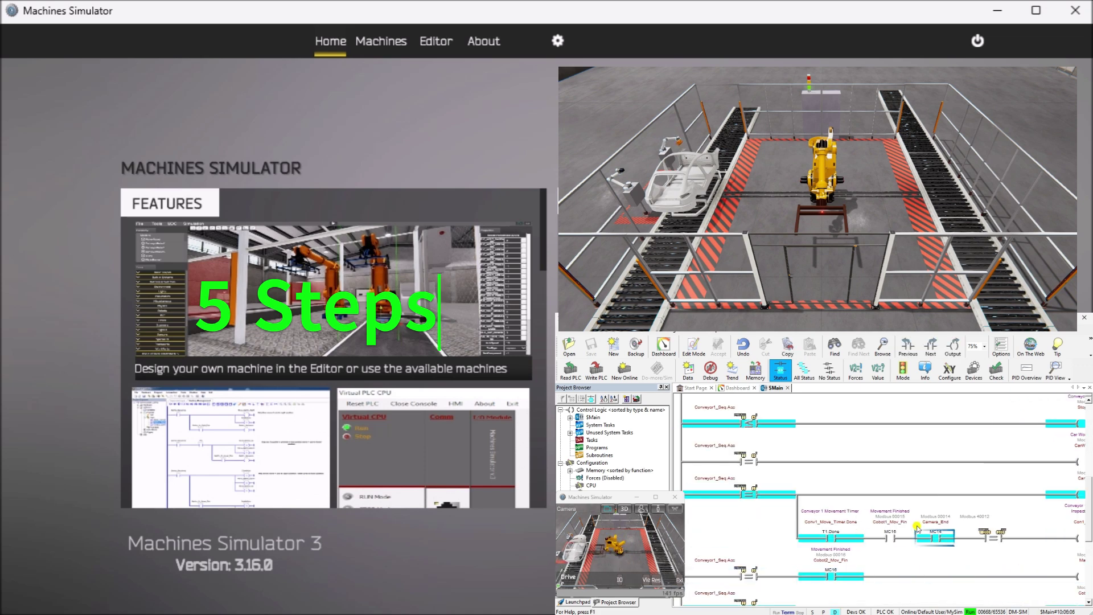
pyautogui.press('End')
pyautogui.scroll(-6, 916, 527)
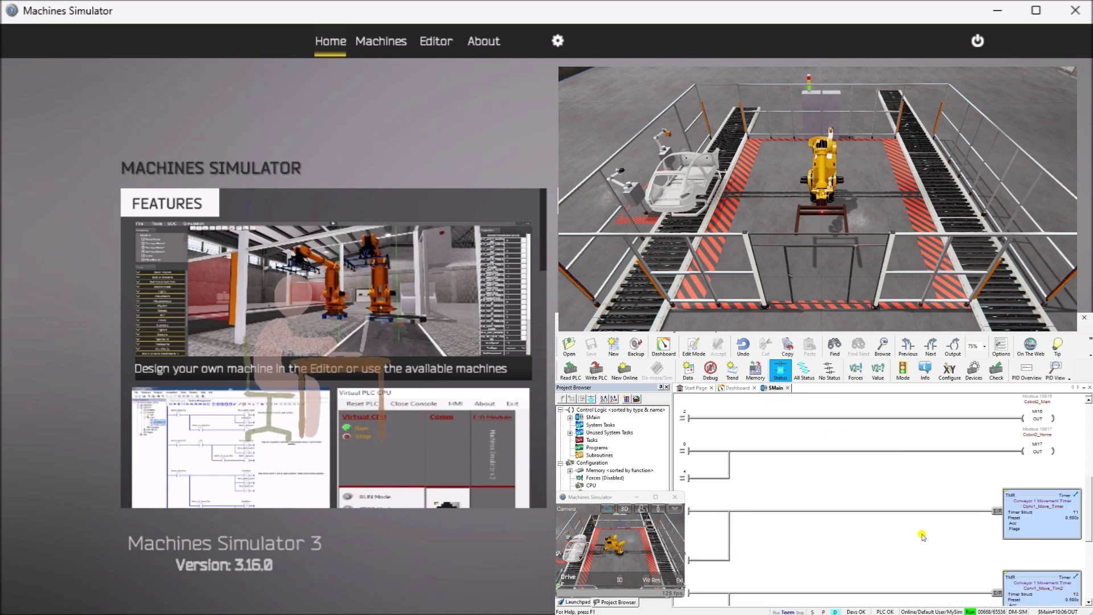
pyautogui.click(772, 523)
pyautogui.press('Home')
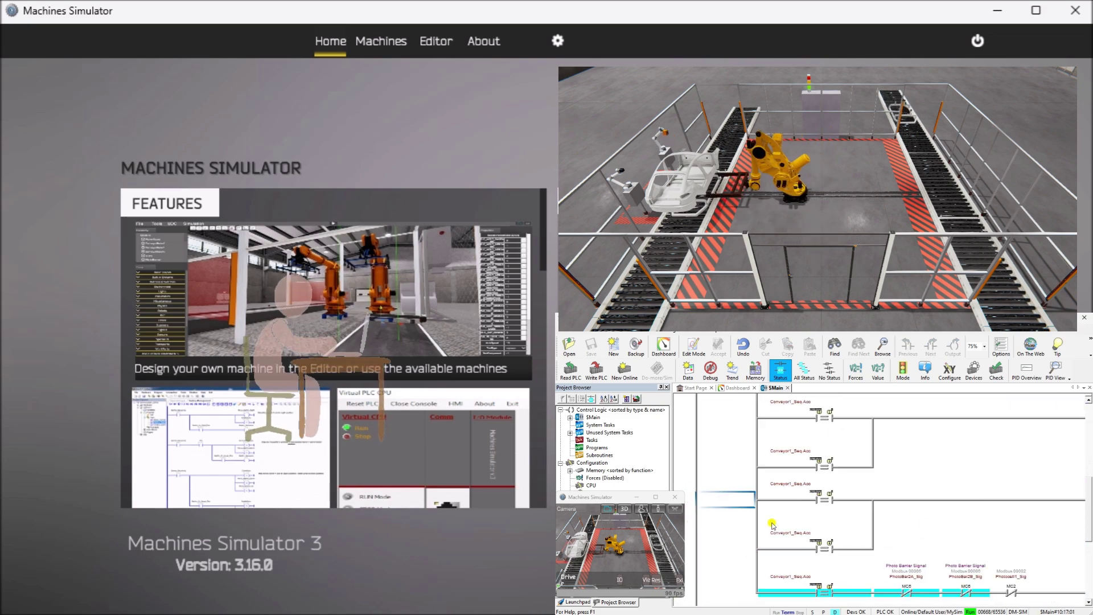
# Review the robot sequence counter rungs and the robot load and unload output rungs
pyautogui.press('Down')
pyautogui.press('Down')
pyautogui.press('Down')
pyautogui.press('Down')
pyautogui.press('Down')
pyautogui.press('Down')
pyautogui.press('Down')
pyautogui.press('Down')
pyautogui.press('Down')
pyautogui.press('Down')
pyautogui.press('Down')
pyautogui.press('Down')
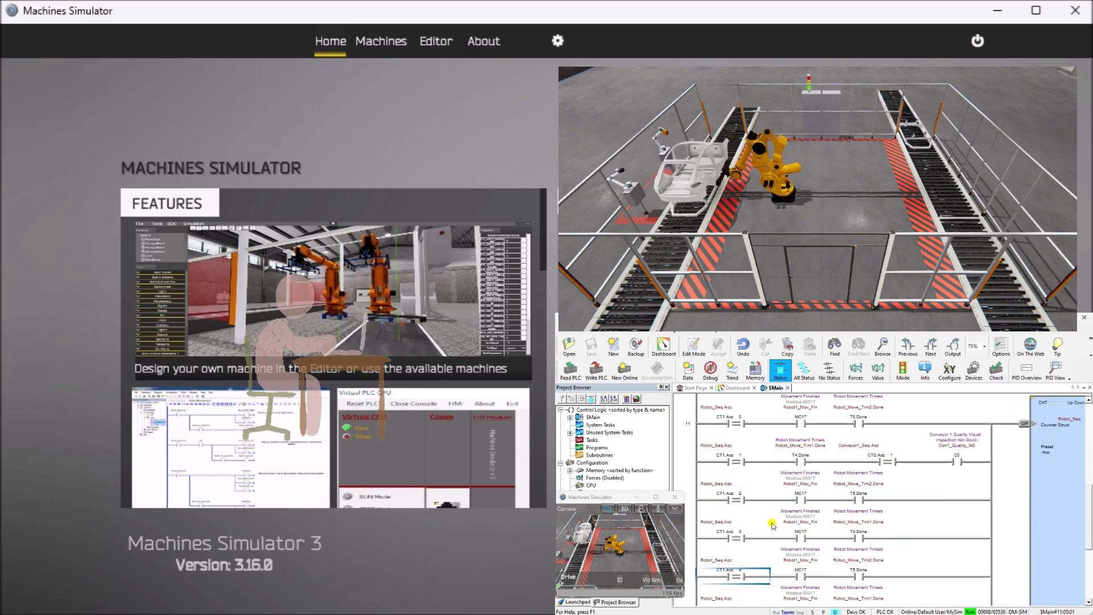
pyautogui.press('Down')
pyautogui.press('Down')
pyautogui.press('Down')
pyautogui.press('Down')
pyautogui.press('Down')
pyautogui.press('Down')
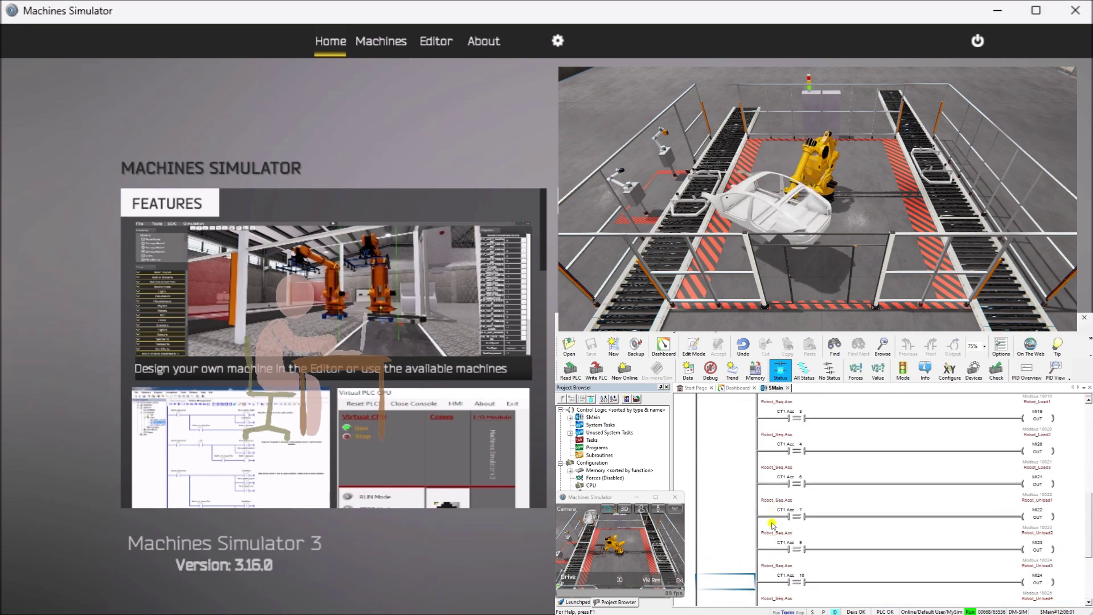
# Review the outgoing conveyor's sequence counter and output rungs through to the end of the program
pyautogui.press('Down')
pyautogui.press('Down')
pyautogui.press('Down')
pyautogui.press('Down')
pyautogui.press('Down')
pyautogui.press('Down')
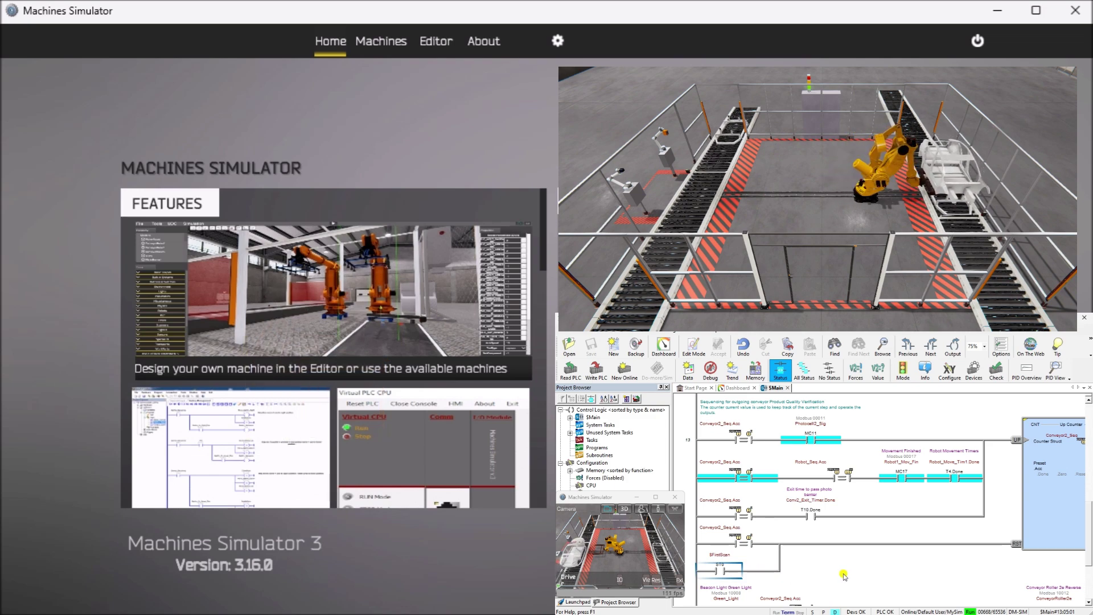
pyautogui.press('Down')
pyautogui.press('Down')
pyautogui.press('Down')
pyautogui.press('Down')
pyautogui.press('Down')
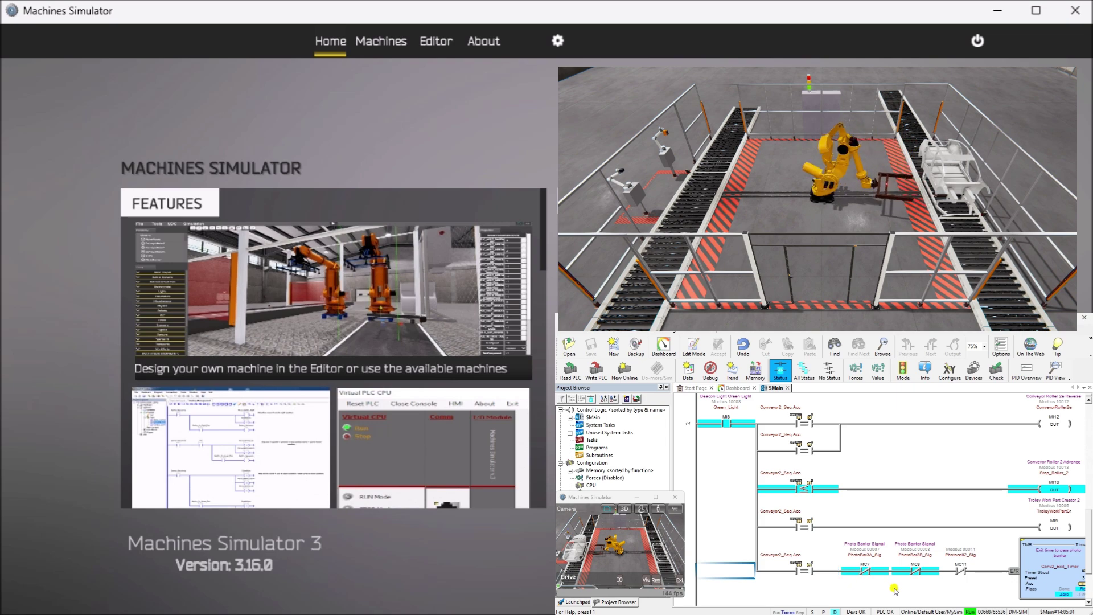
pyautogui.press('Down')
# Examine the CPU's Ethernet port and Modbus/TCP server settings in the system configuration, and switch to Machines Simulator
pyautogui.click(650, 327)
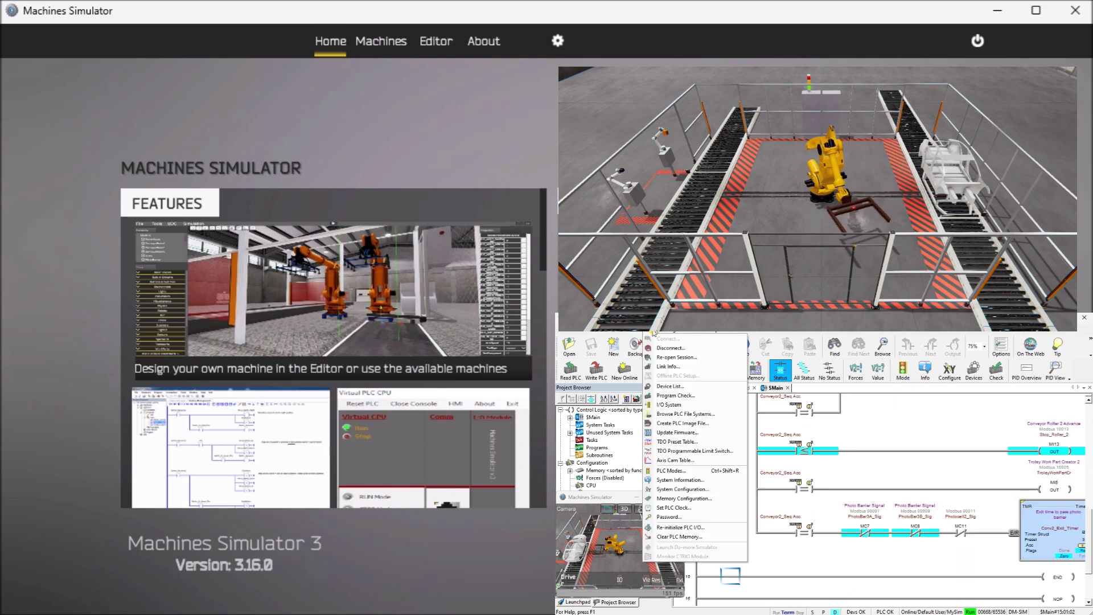
pyautogui.click(682, 489)
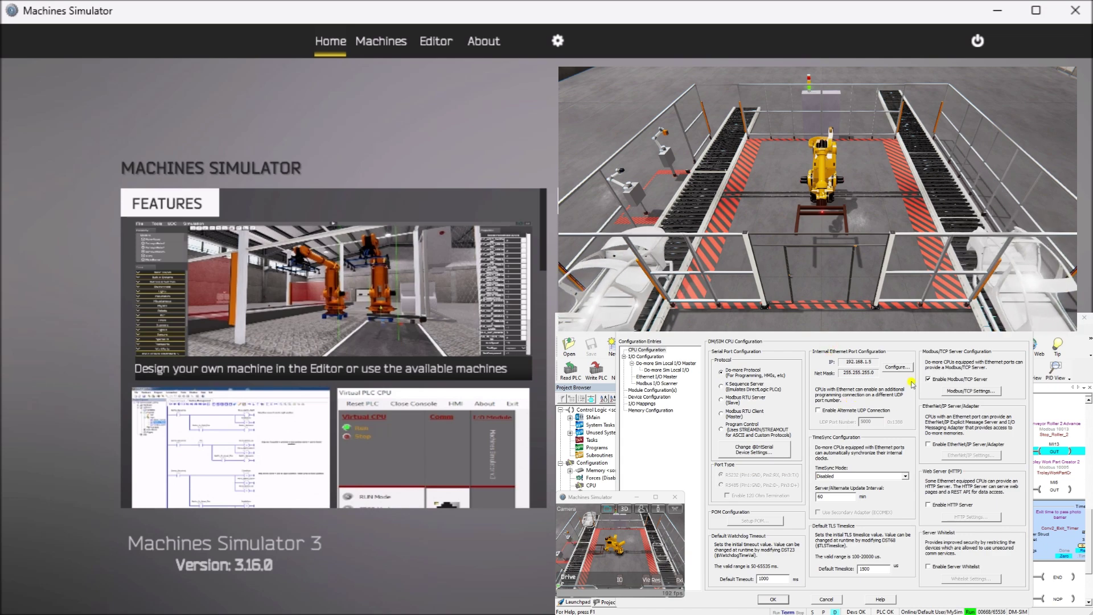
pyautogui.hotkey('alt', 'Tab')
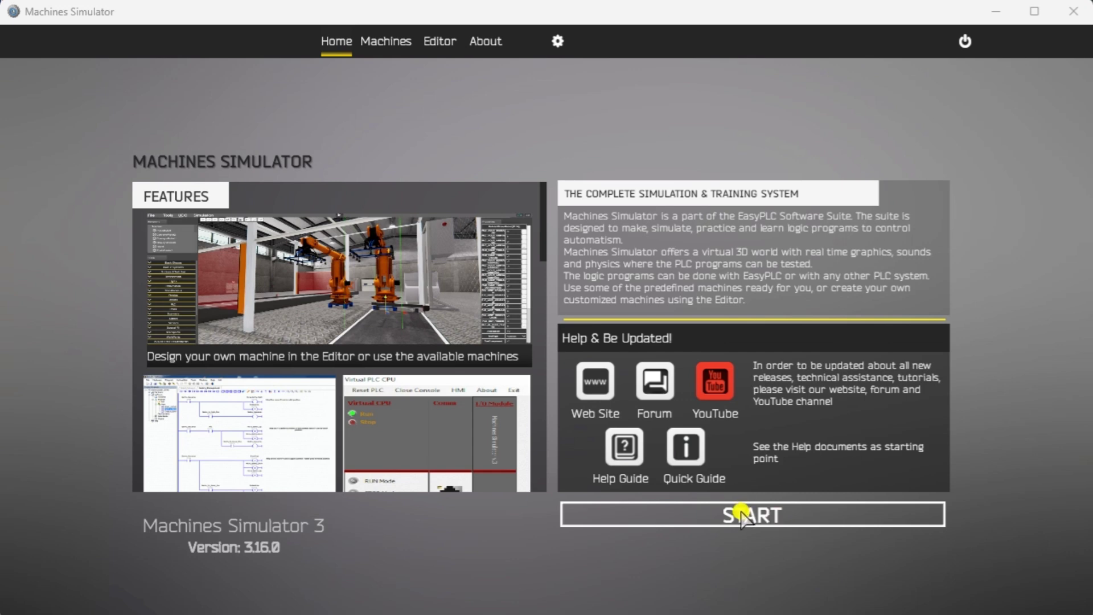
# Find the 12 Product Quality Verification machine and run its demo
pyautogui.click(393, 45)
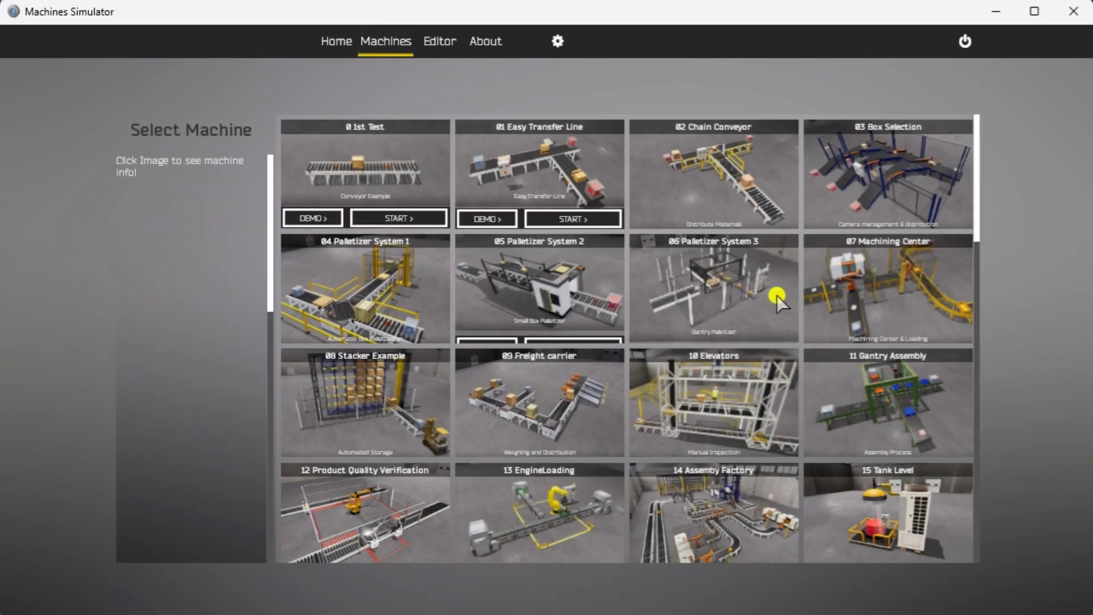
pyautogui.click(977, 216)
pyautogui.moveTo(978, 217); pyautogui.dragTo(979, 282)
pyautogui.click(386, 246)
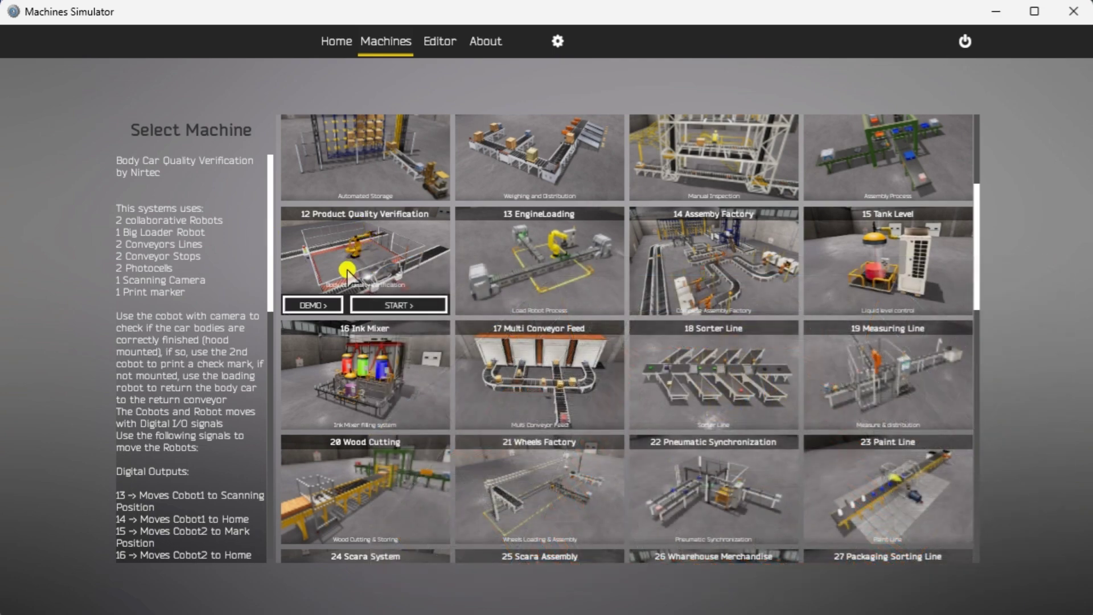
pyautogui.click(317, 305)
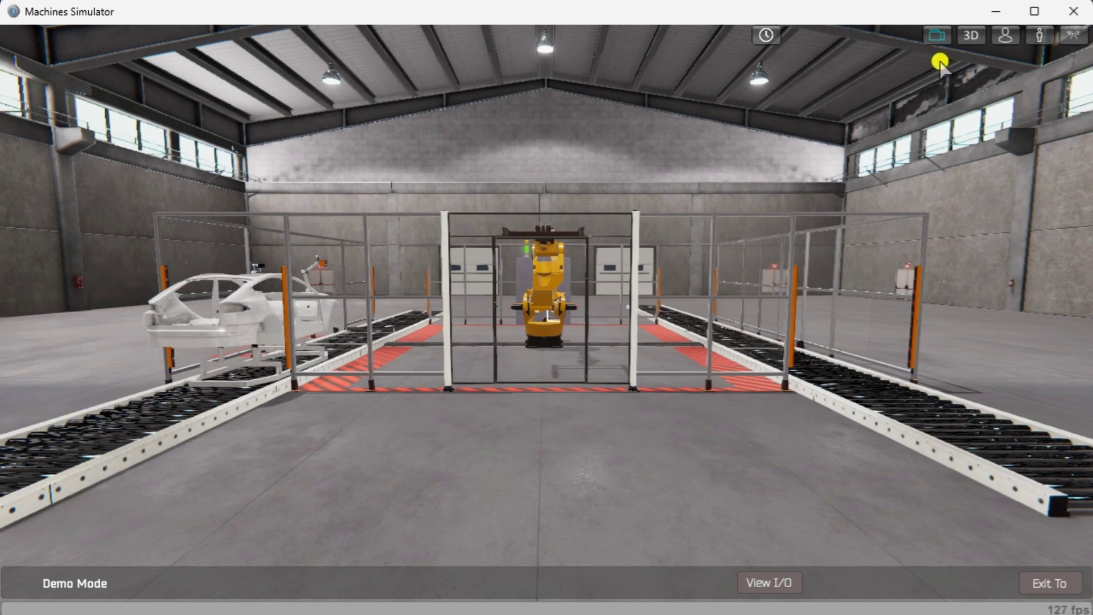
# Look over the demo cell from above and walk the operator around it in the third-person view
pyautogui.moveTo(940, 61); pyautogui.dragTo(940, 62)
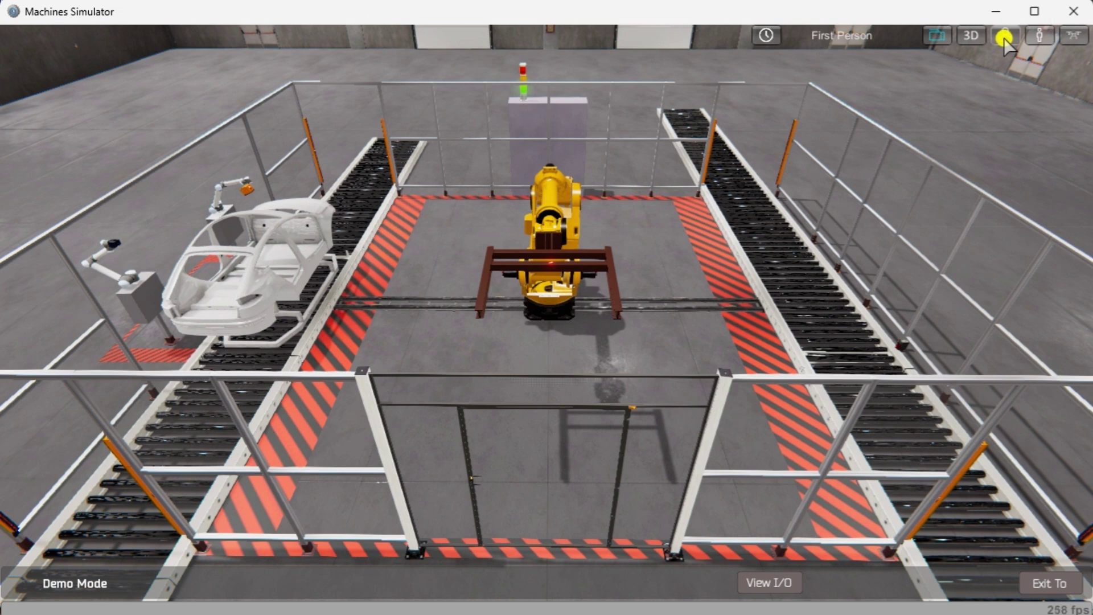
pyautogui.click(1034, 35)
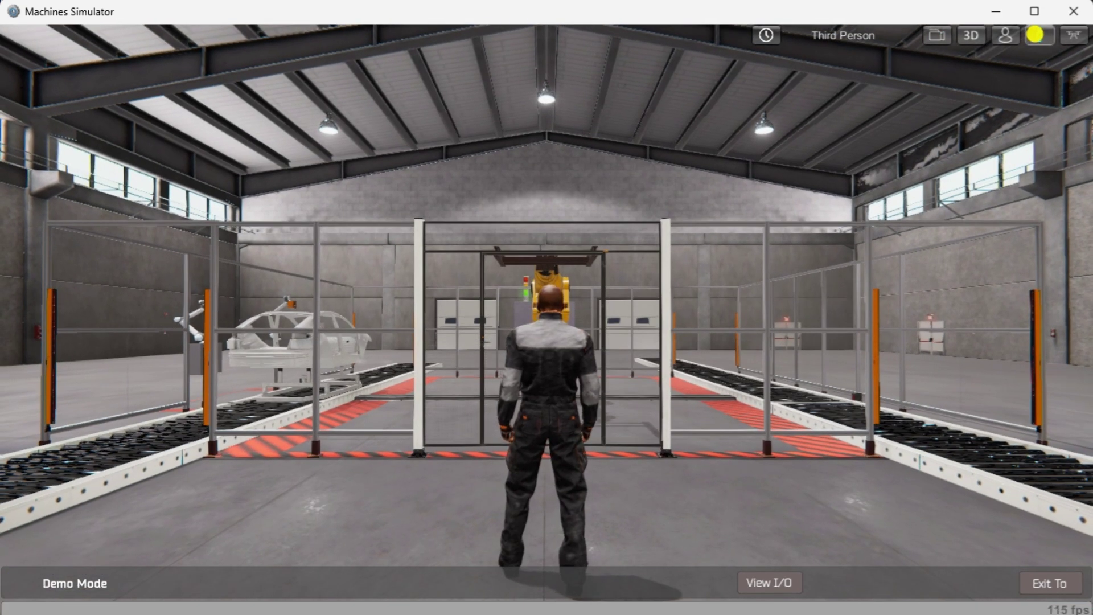
pyautogui.press('s')
pyautogui.press('a')
pyautogui.press('w')
pyautogui.press('d')
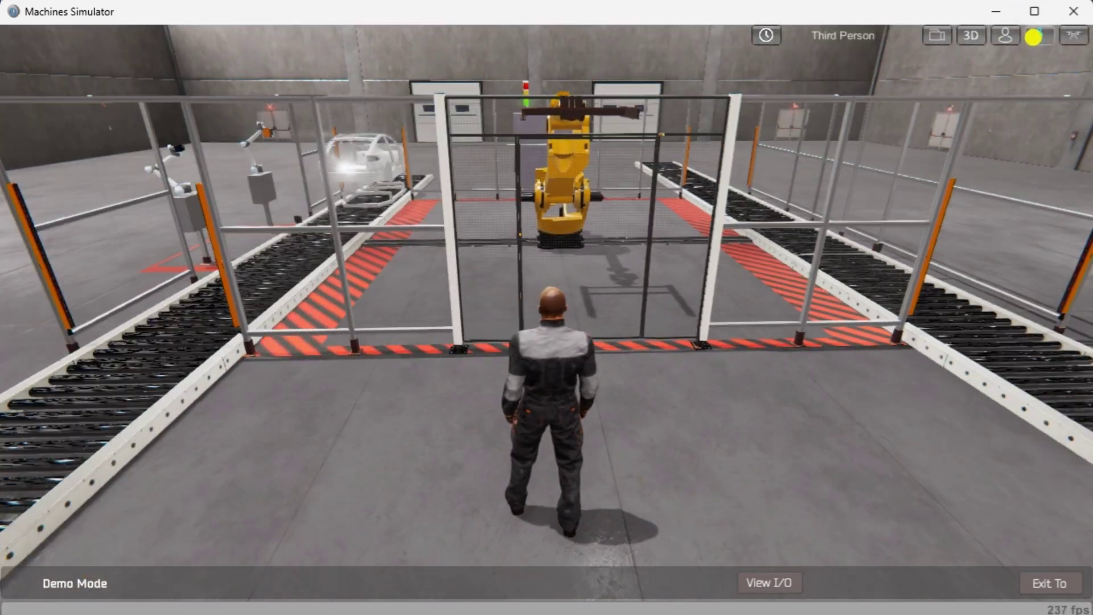
pyautogui.click(1034, 37)
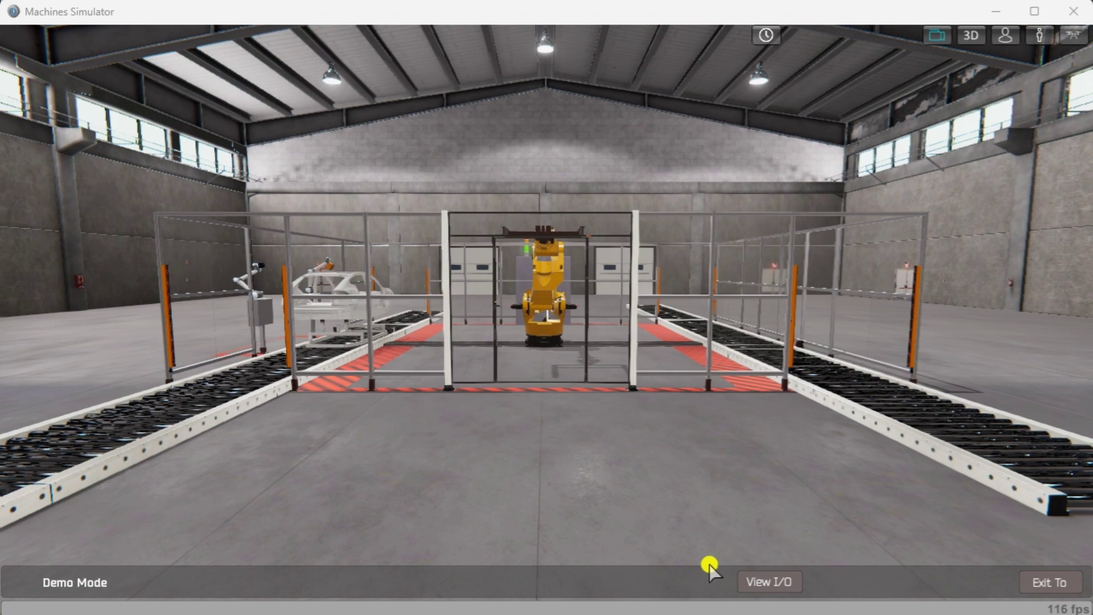
# Display the demo's digital I/O signals and analog inputs, and exit to the main menu
pyautogui.click(780, 582)
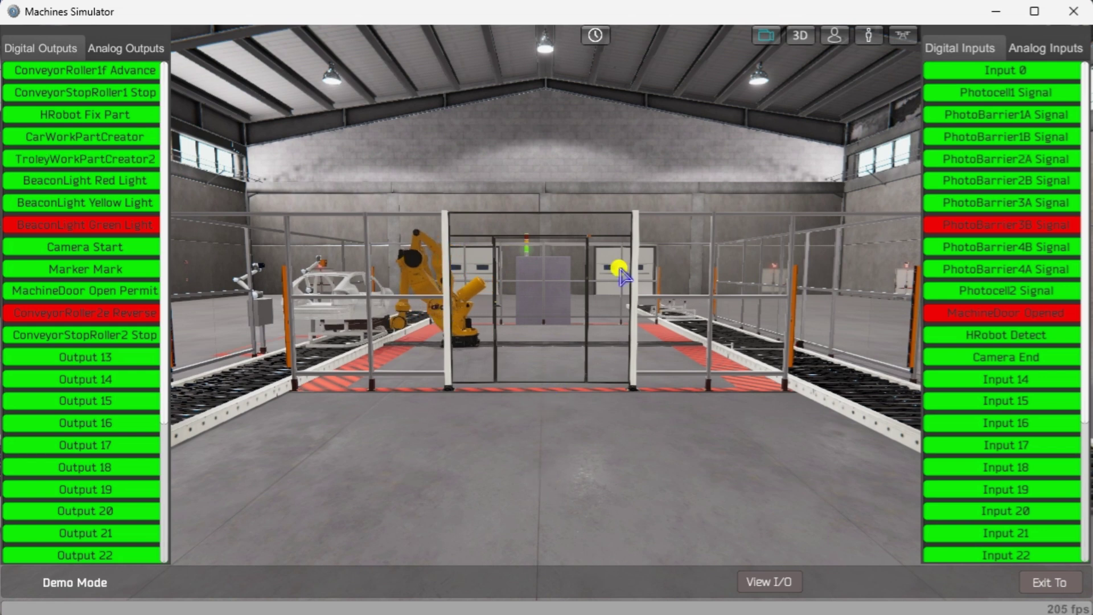
pyautogui.click(1024, 46)
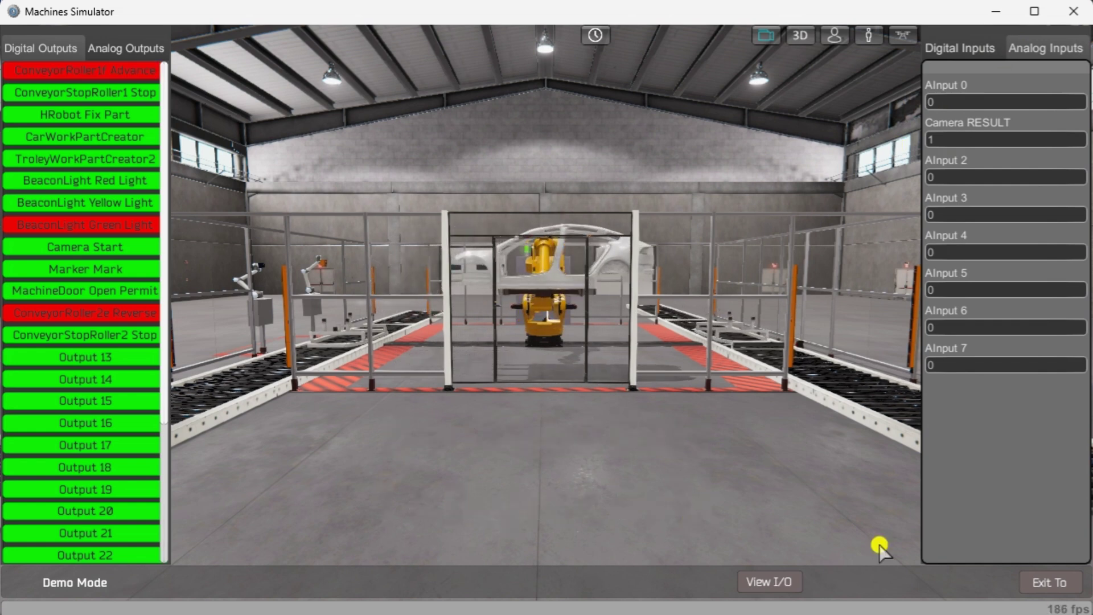
pyautogui.click(1039, 587)
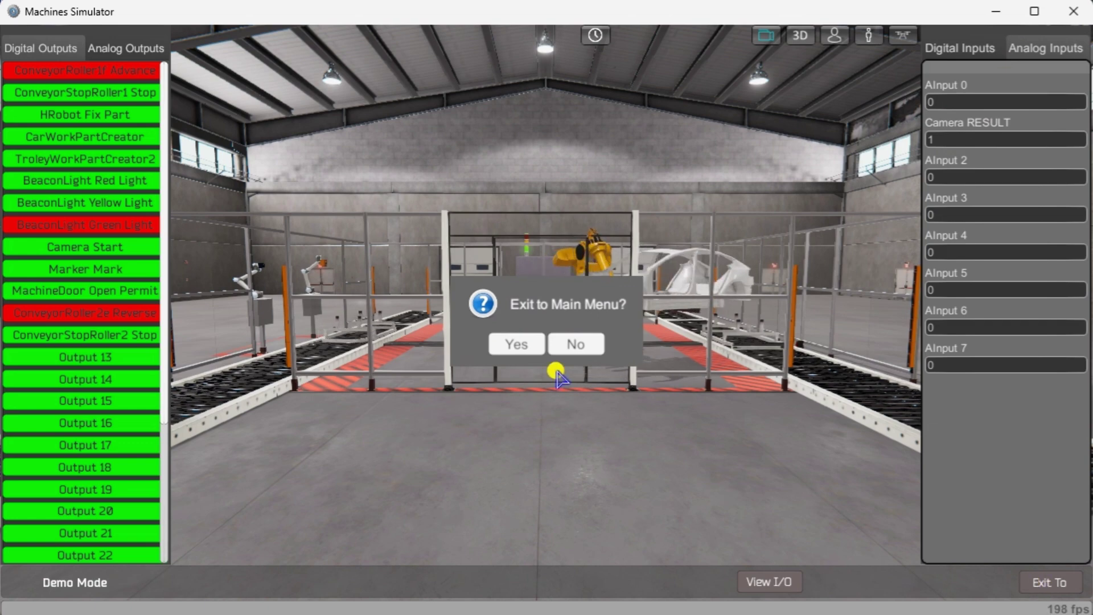
pyautogui.click(515, 344)
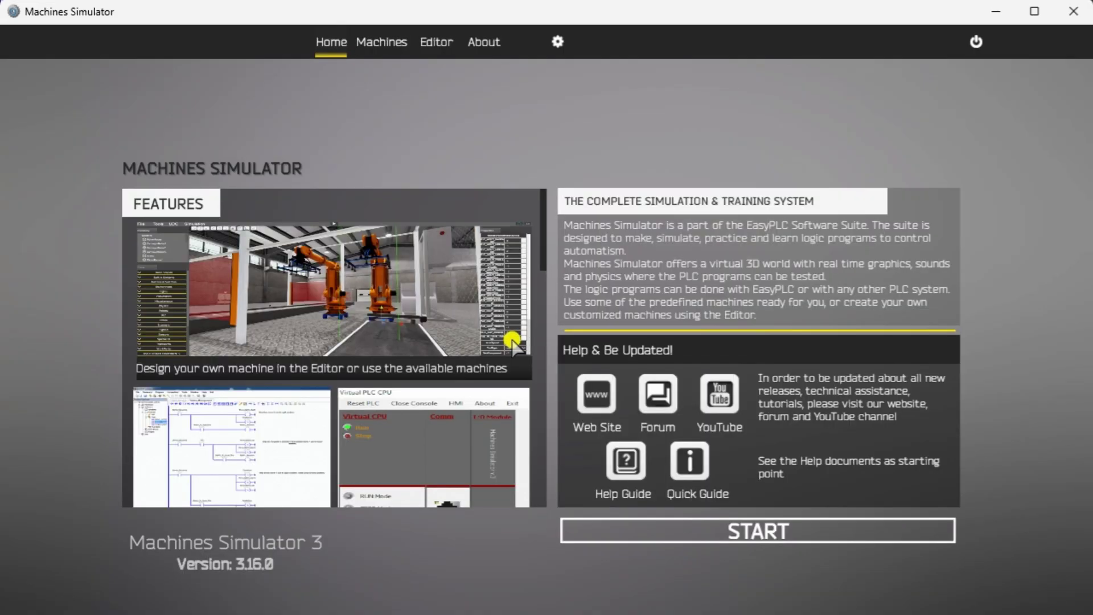
# Start the 12 Product Quality Verification machine in normal mode and display its I/O signals
pyautogui.click(666, 529)
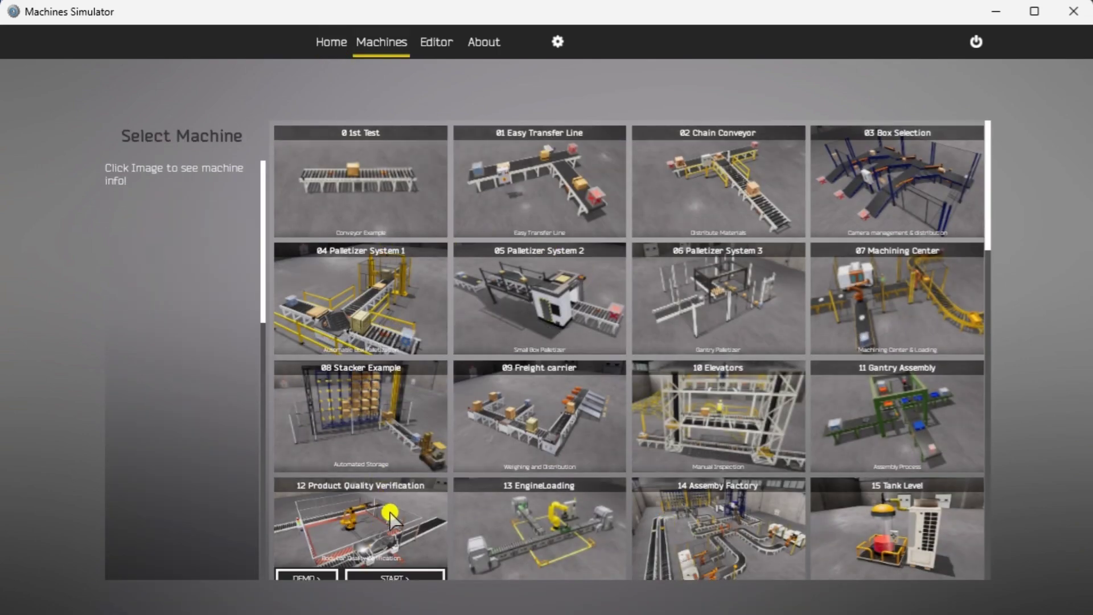
pyautogui.scroll(-2, 383, 518)
pyautogui.click(389, 443)
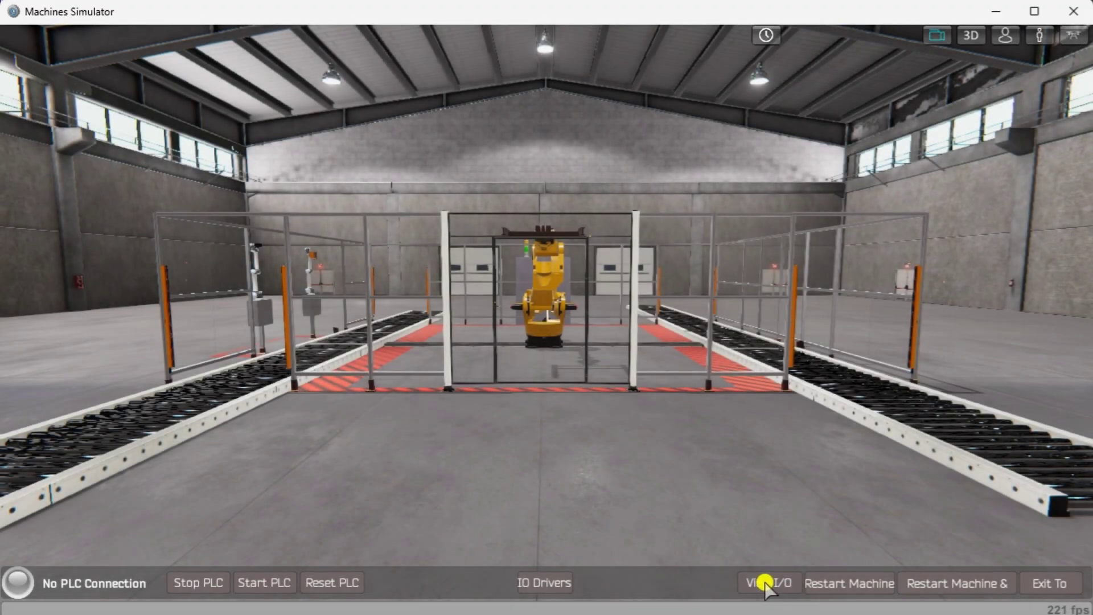
pyautogui.click(765, 586)
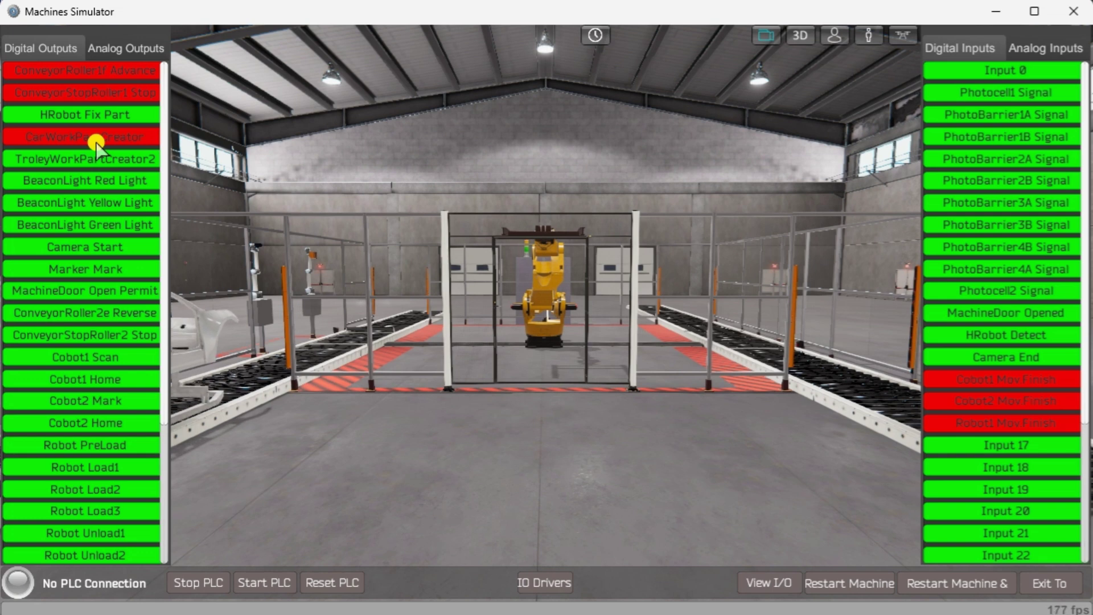
# Position a car body on conveyor 1 and a trolley on conveyor 2 by toggling ConveyorRoller1f Advance, TroleyWorkPartCreator2 and ConveyorRoller2e Reverse
pyautogui.click(1005, 121)
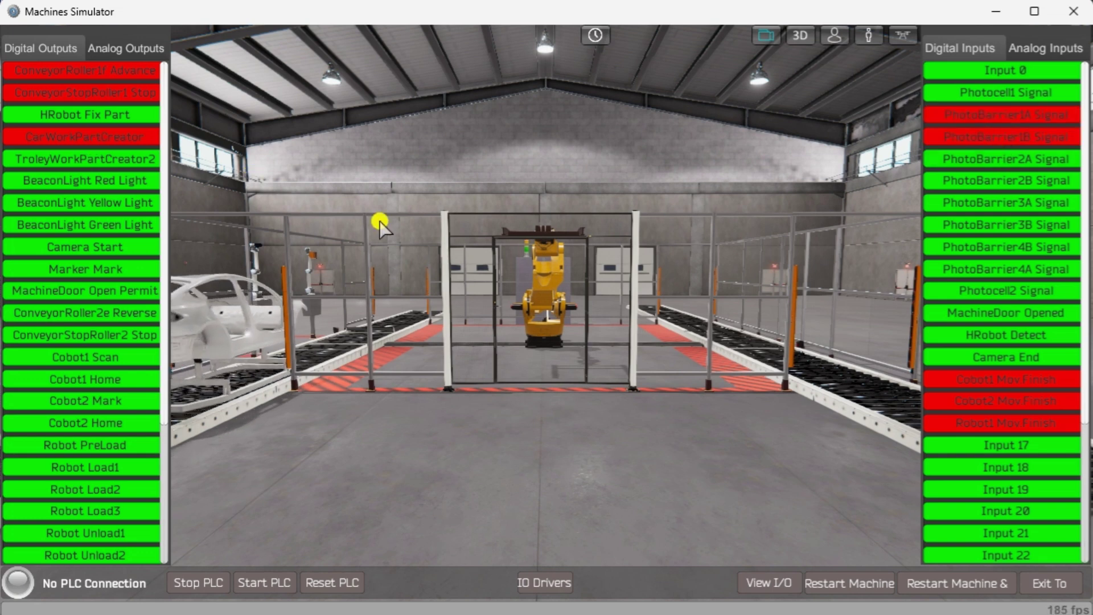
pyautogui.click(82, 70)
pyautogui.click(74, 313)
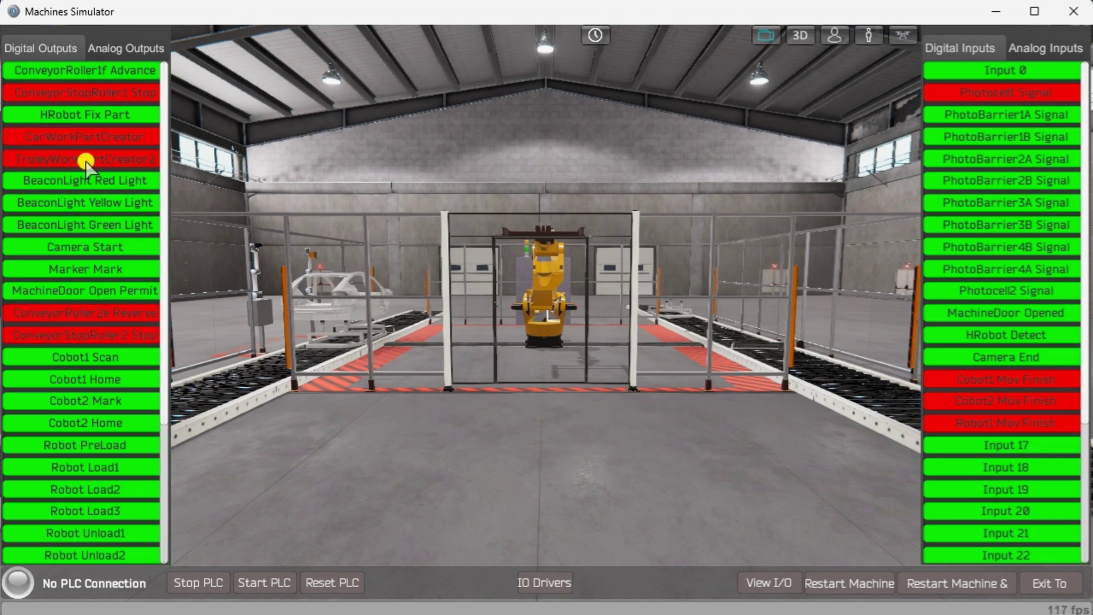
pyautogui.click(85, 161)
pyautogui.click(90, 314)
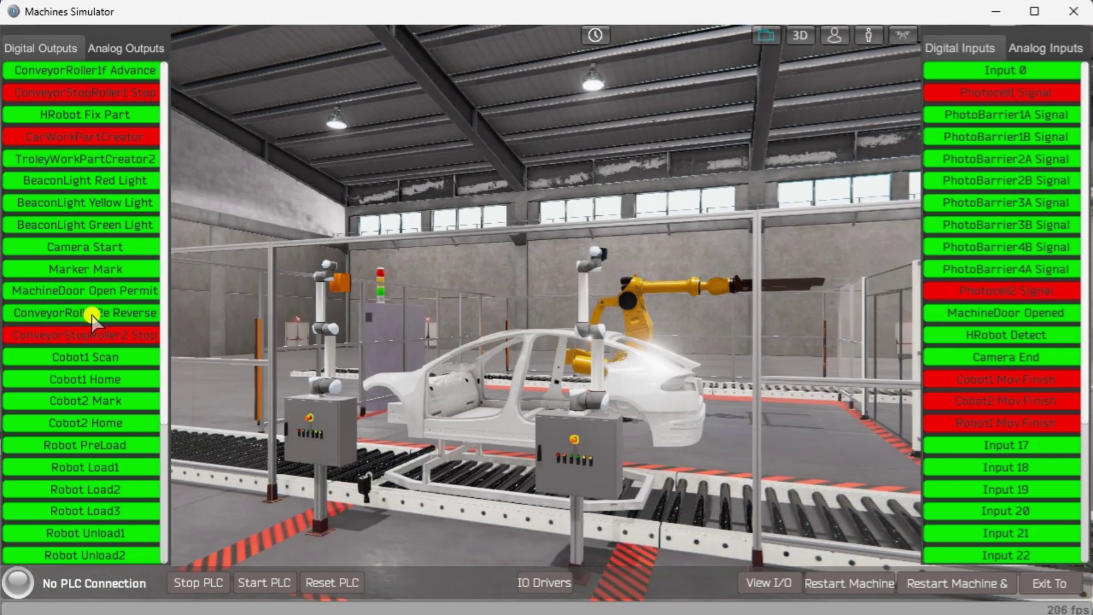
# Display the analog inputs and scan the car body by activating Camera Start and Cobot1 Scan
pyautogui.click(1037, 47)
pyautogui.click(67, 359)
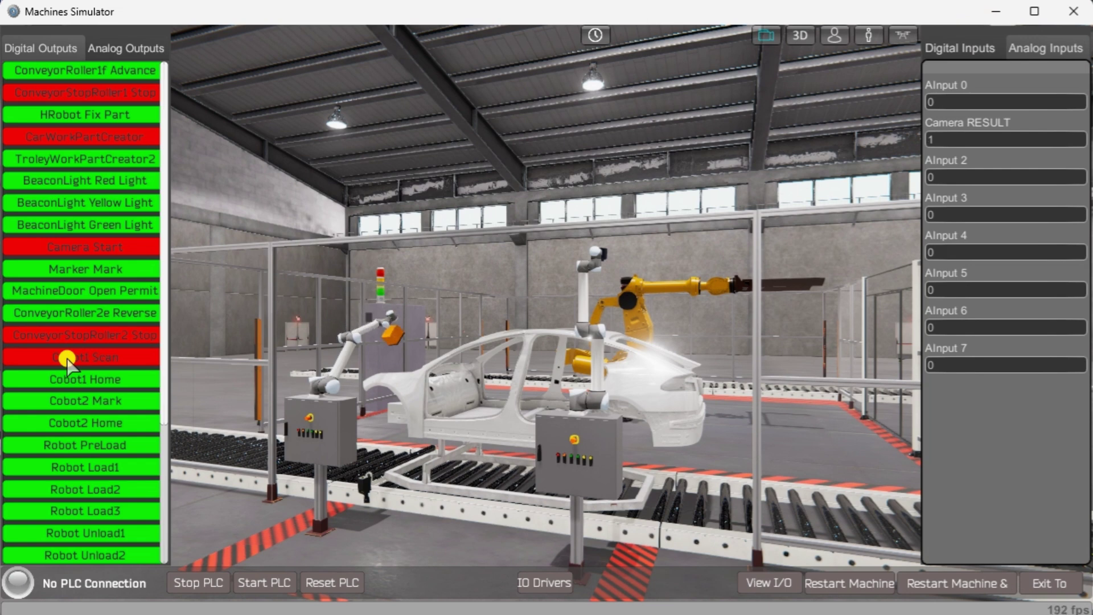
# Return cobot 1 with Cobot1 Home, mark the car body using Cobot2 Mark and Marker Mark, and return cobot 2 with Cobot2 Home
pyautogui.click(68, 379)
pyautogui.click(73, 401)
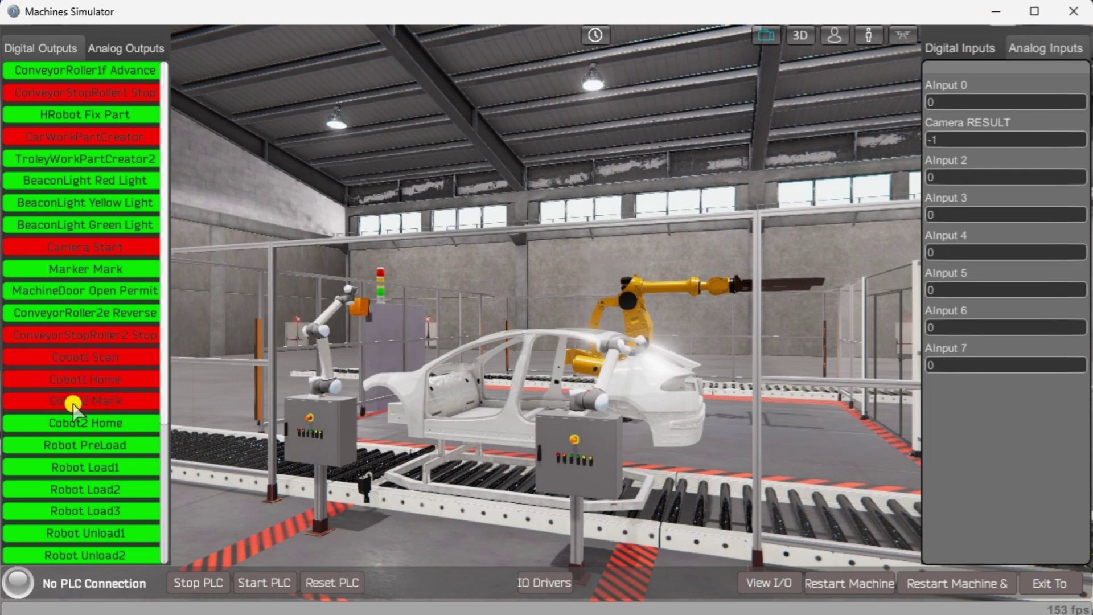
pyautogui.click(86, 271)
pyautogui.click(85, 421)
# Pick up the car body with the robot by activating Robot PreLoad, Mov.ToLoadPos, Load1, Load2, HRobot Fix Part, Mov.ToHomePos and Load3
pyautogui.click(80, 445)
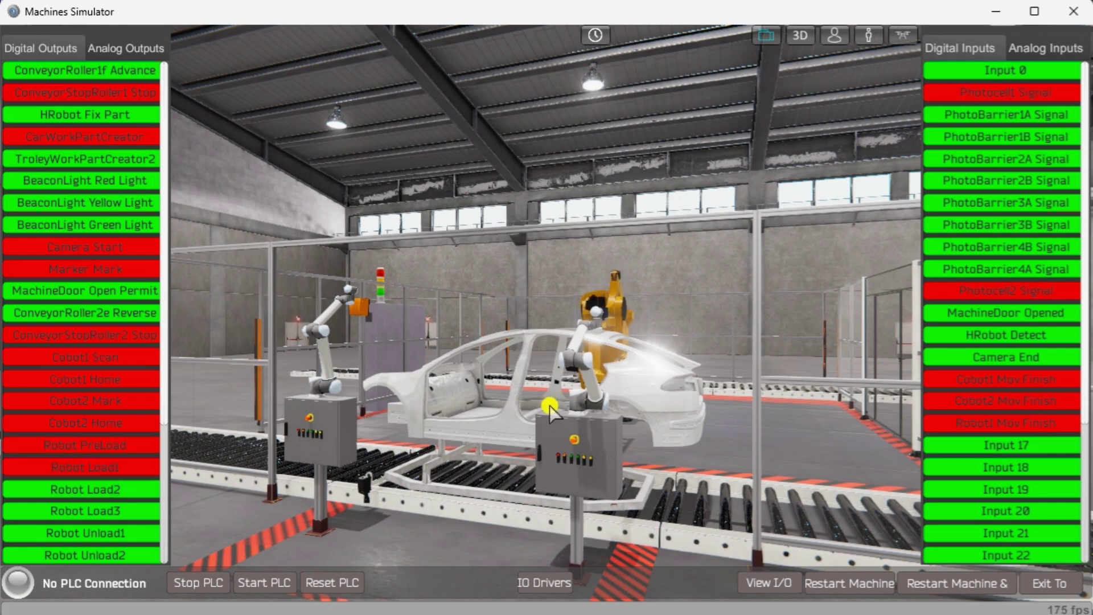
pyautogui.scroll(-3, 77, 472)
pyautogui.click(89, 519)
pyautogui.click(86, 386)
pyautogui.scroll(3, 90, 131)
pyautogui.click(90, 114)
pyautogui.scroll(-5, 91, 444)
pyautogui.click(84, 512)
pyautogui.click(91, 359)
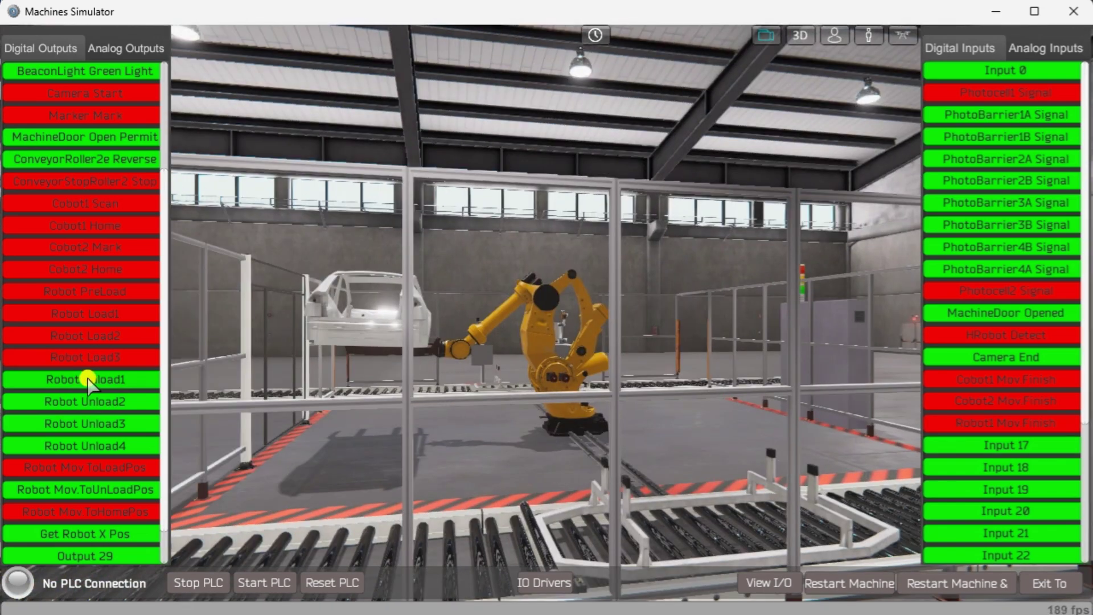
# Transfer the car body to the trolley on conveyor 2 by activating Robot Unload1, Mov.ToUnLoadPos, Unload2, Unload3 and Unload4
pyautogui.click(88, 379)
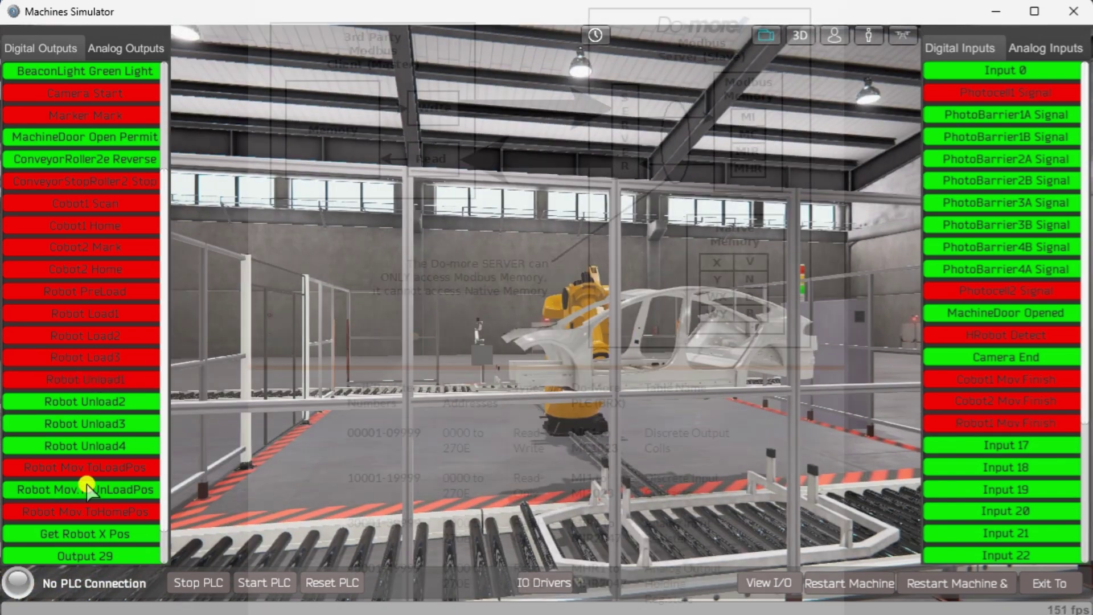
pyautogui.click(87, 486)
pyautogui.click(86, 401)
pyautogui.scroll(3, 92, 108)
pyautogui.scroll(-3, 73, 422)
pyautogui.click(73, 422)
pyautogui.scroll(-2, 85, 450)
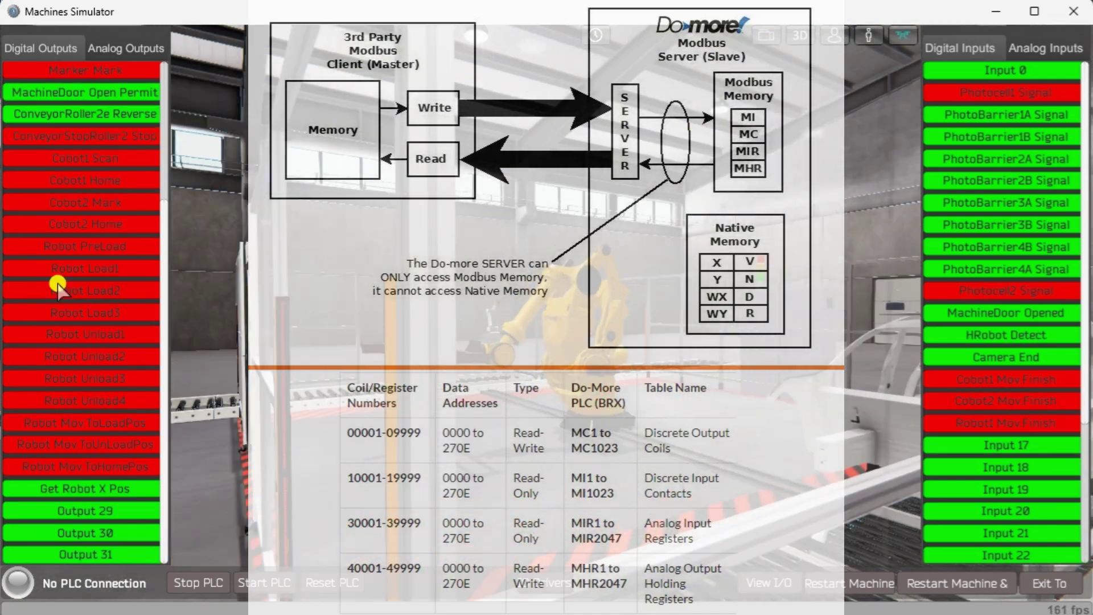
pyautogui.scroll(9, 86, 239)
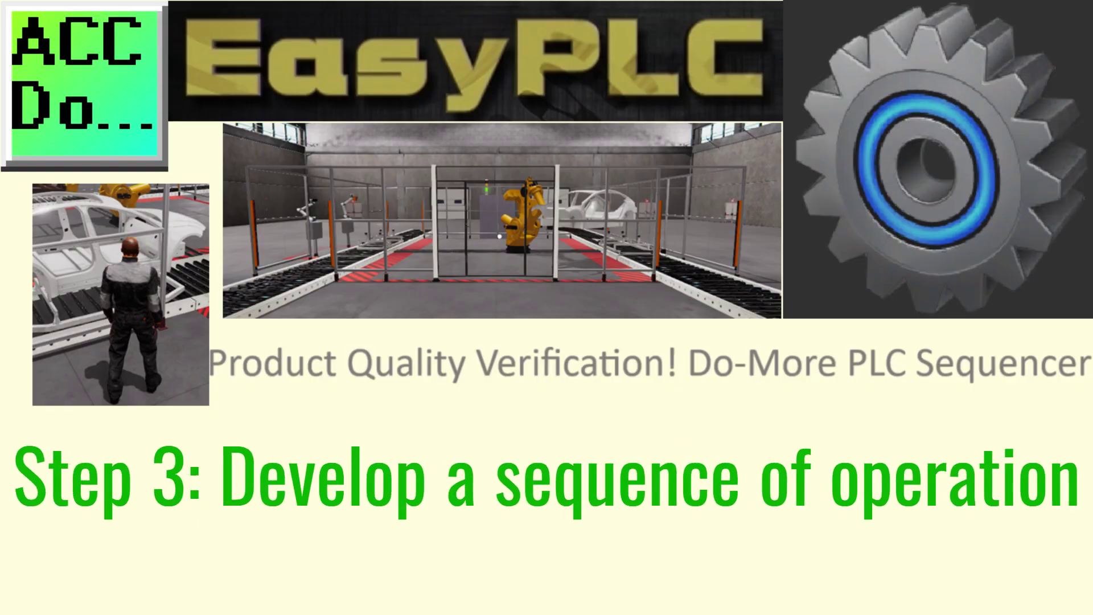